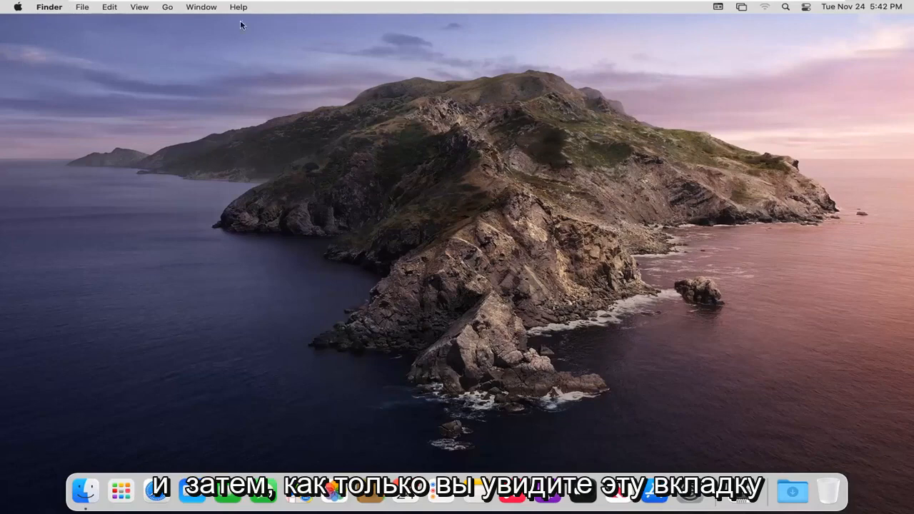
Launch System Preferences from the Apple menu in Finder.
left_click(17, 8)
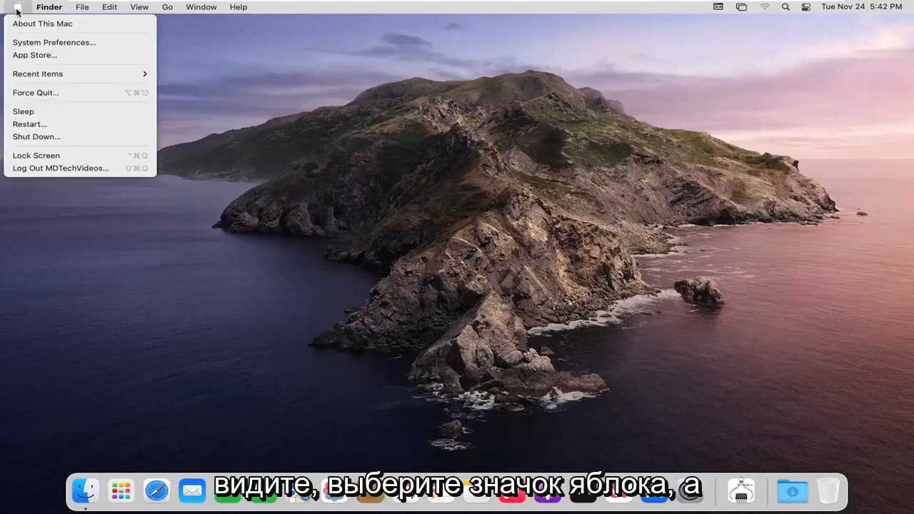
left_click(34, 43)
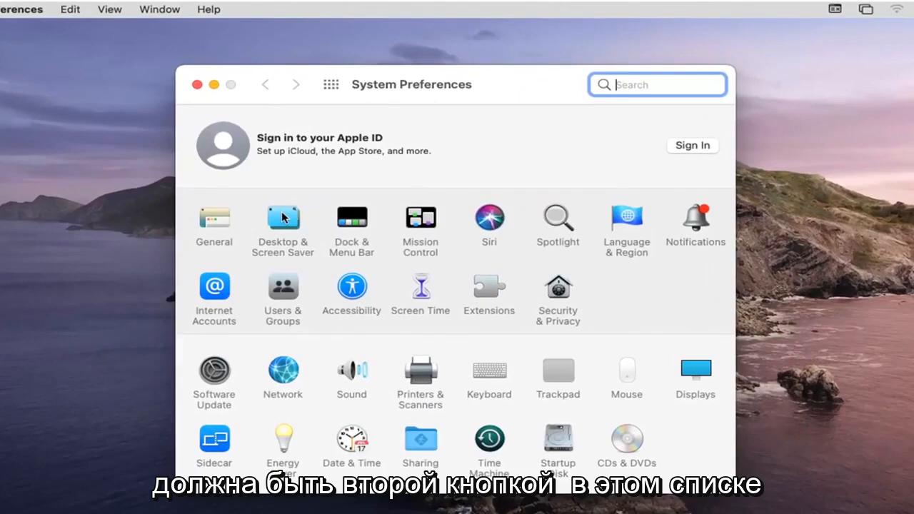
Go to the Desktop & Screen Saver pane to see the screen saver collection.
left_click(283, 218)
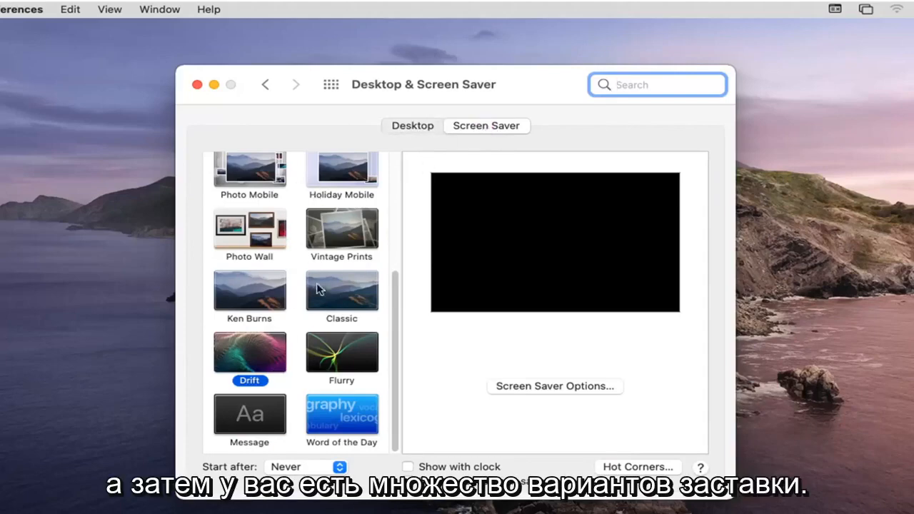
scroll(323, 275, "up", 5)
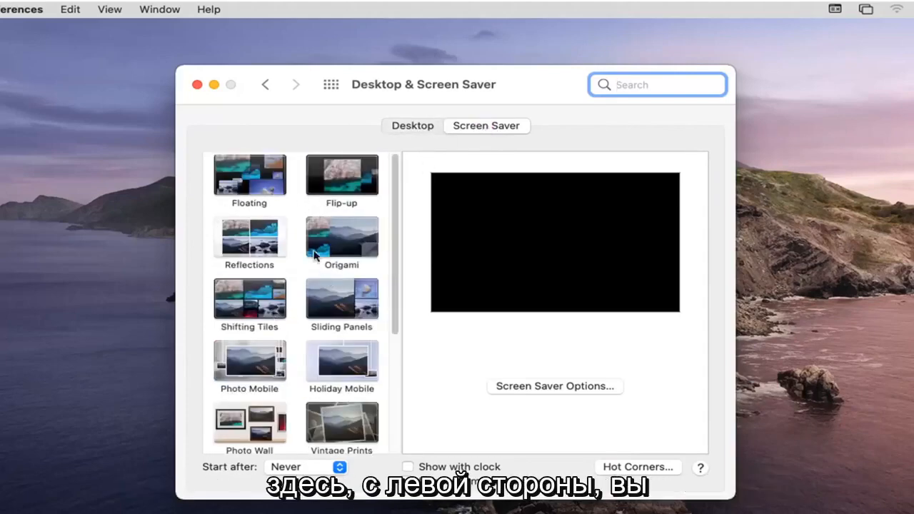
scroll(278, 289, "down", 5)
scroll(289, 328, "up", 5)
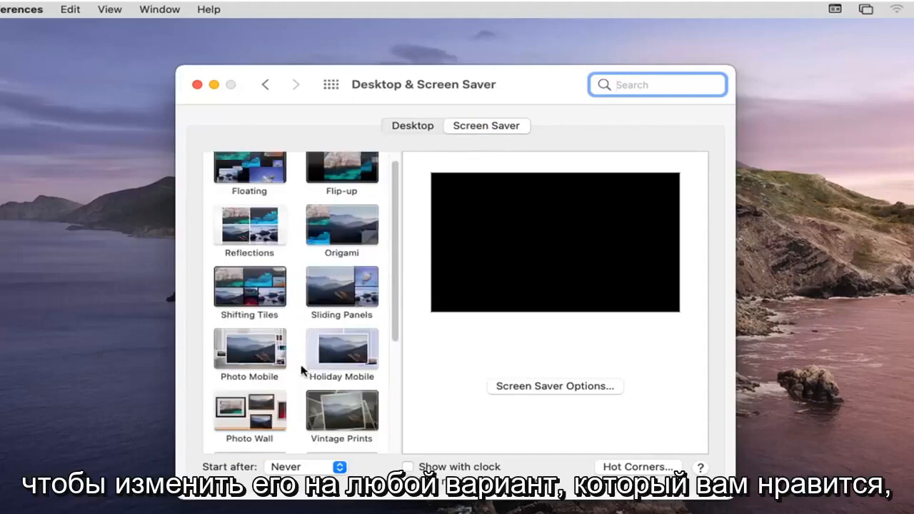
scroll(355, 244, "down", 5)
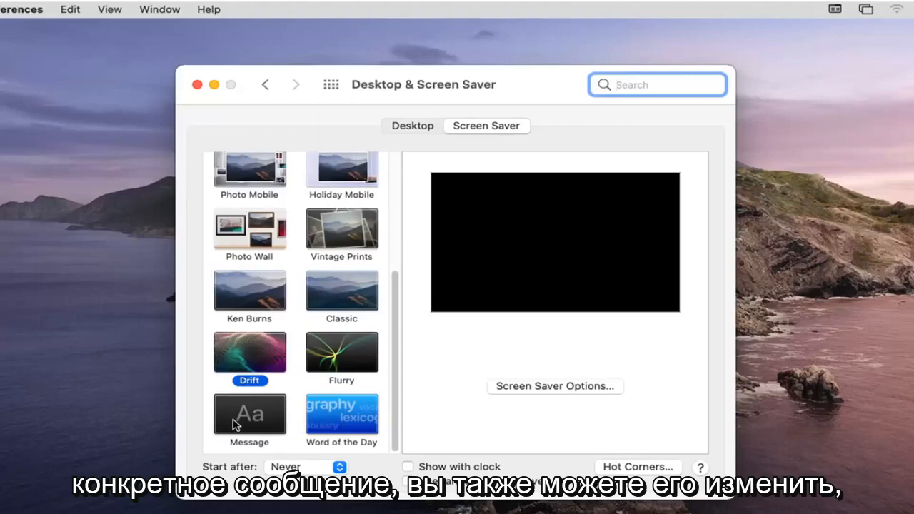
Choose Classic as the screen saver, its source showing 1 - Landscapes.
left_click(330, 300)
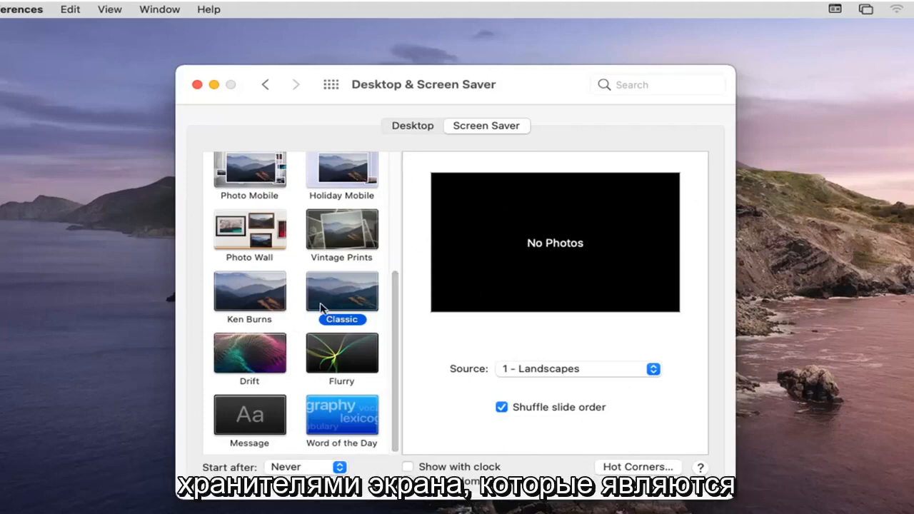
scroll(322, 309, "up", 5)
scroll(322, 308, "down", 5)
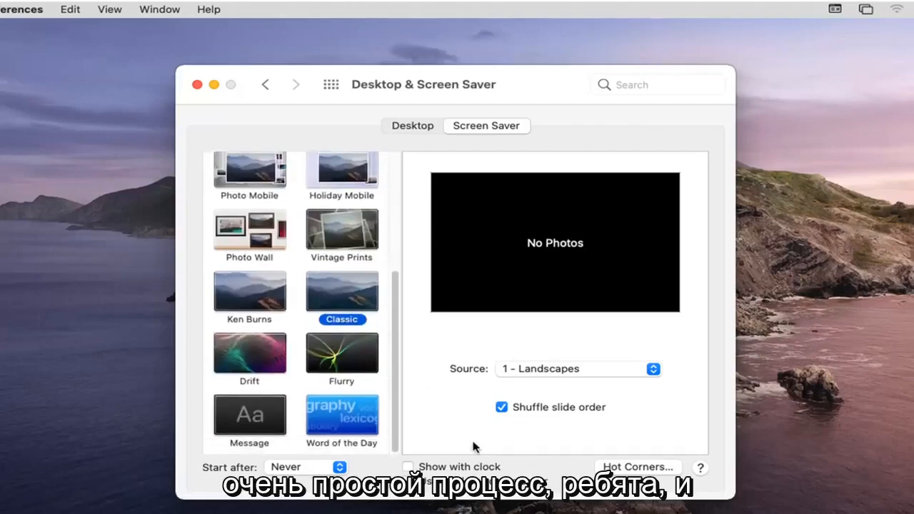
Reselect 1 - Landscapes as the photo source and close System Preferences.
left_click(653, 370)
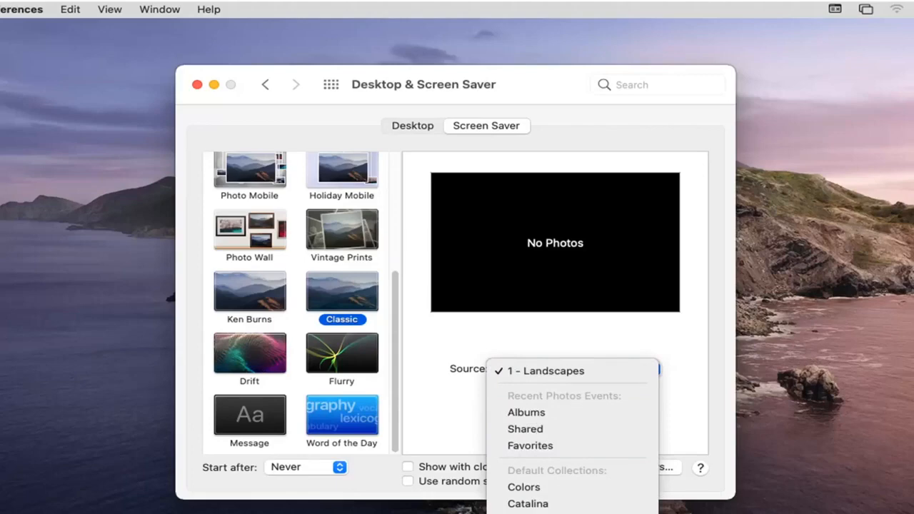
left_click(431, 410)
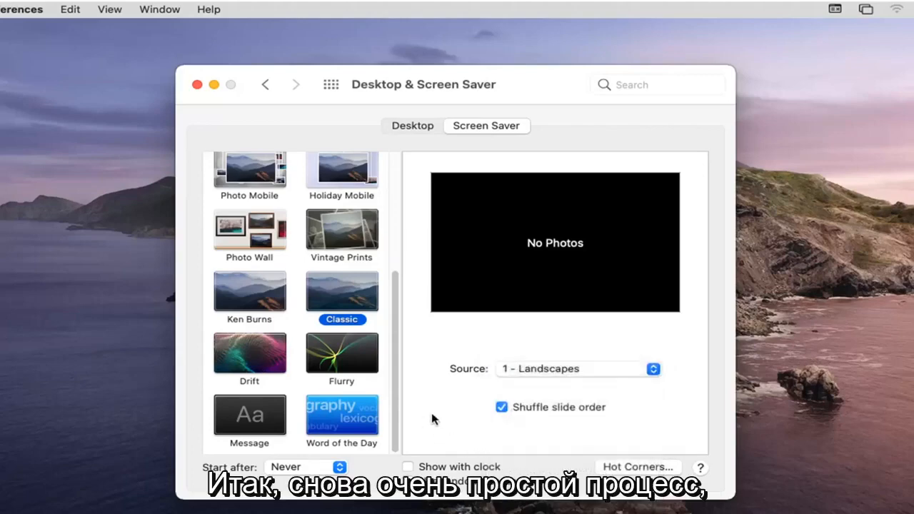
scroll(314, 286, "up", 5)
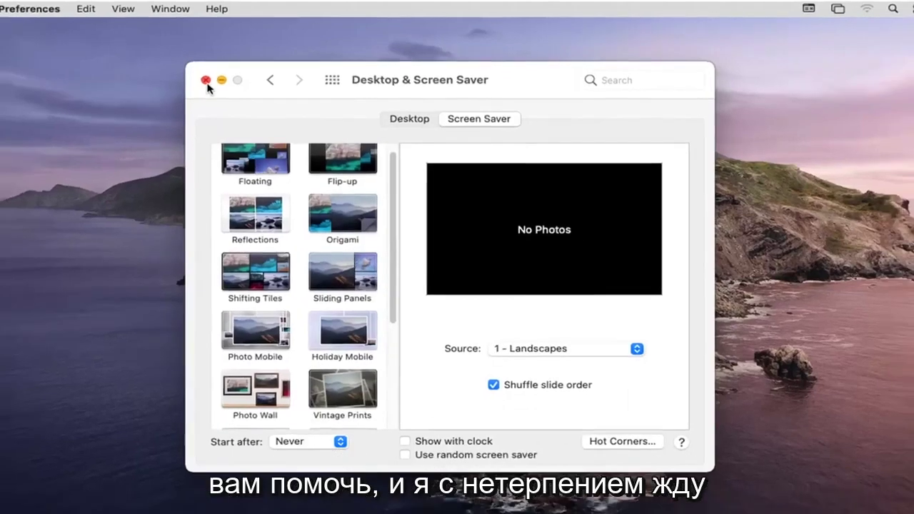
left_click(197, 84)
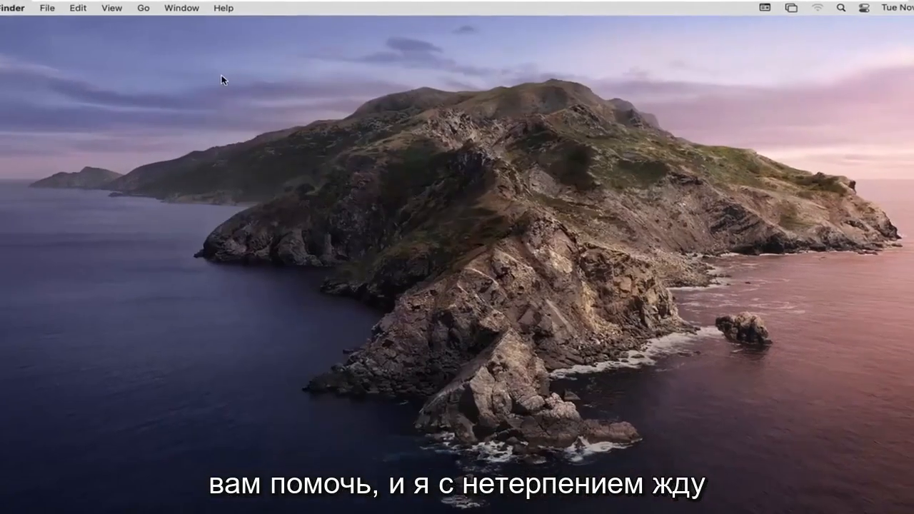